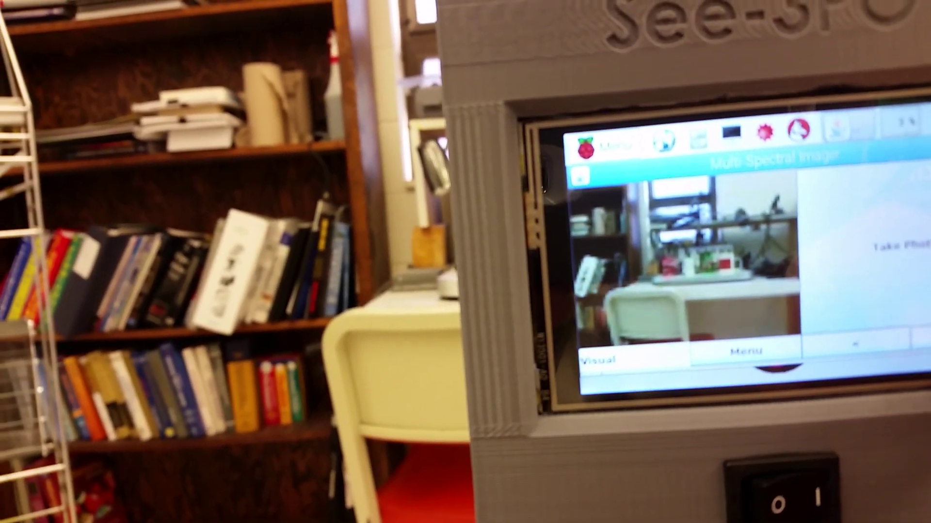
Step: Advance the live preview from Visual to the UV camera, then to infrared
{"action": "left_click", "coordinate": [923, 336]}
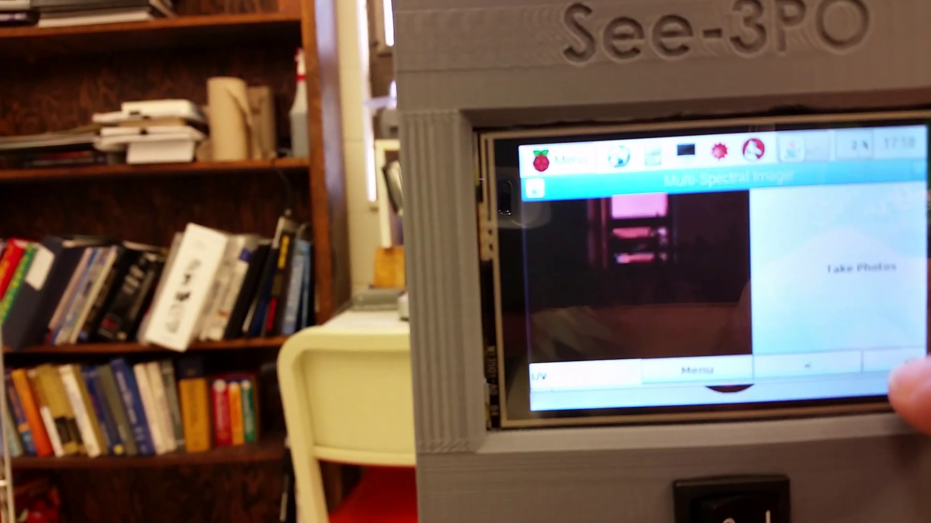
{"action": "left_click", "coordinate": [918, 338]}
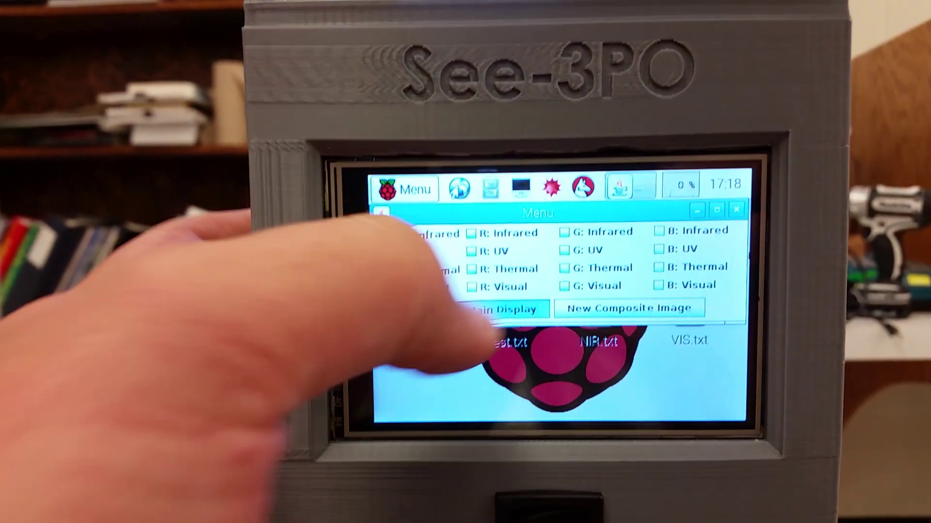
{"action": "left_click", "coordinate": [459, 298]}
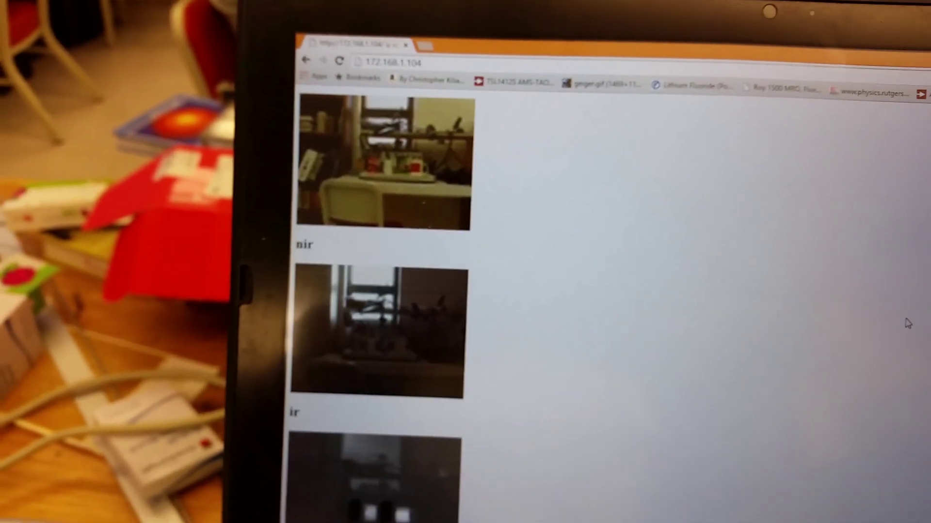
{"action": "scroll", "coordinate": [898, 301], "scroll_direction": "down", "scroll_amount": 1}
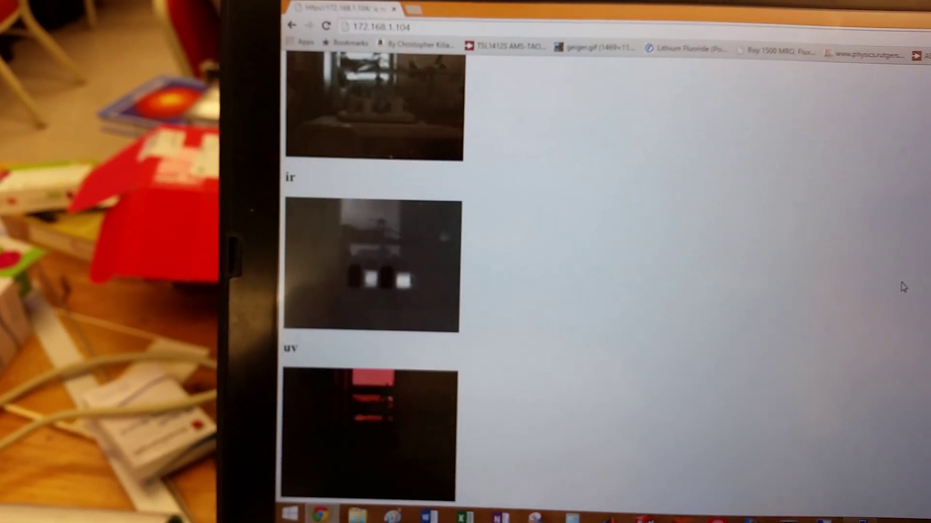